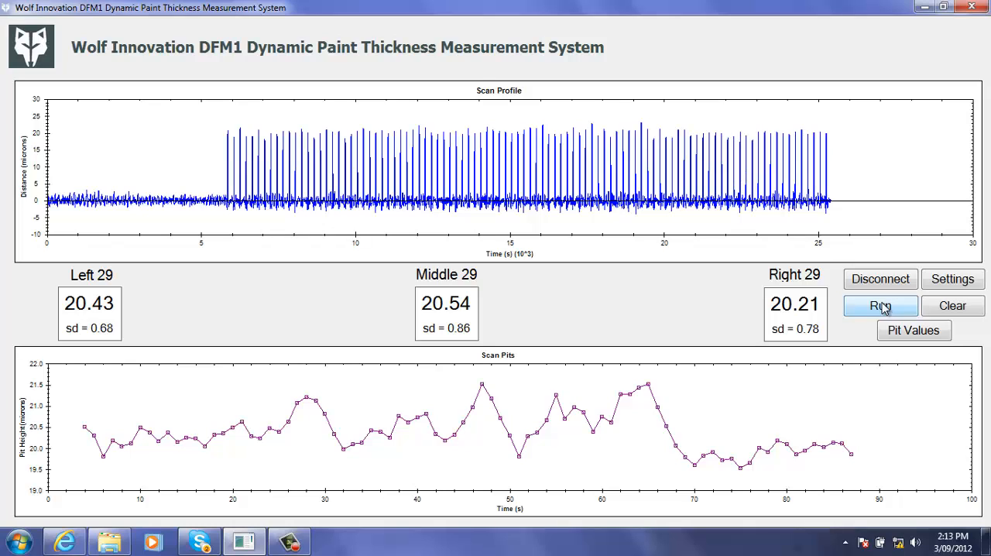
# Run and stop two scans, ending with readings of 20.11, 20.47 and 20.25 microns.
pyautogui.click(885, 309)
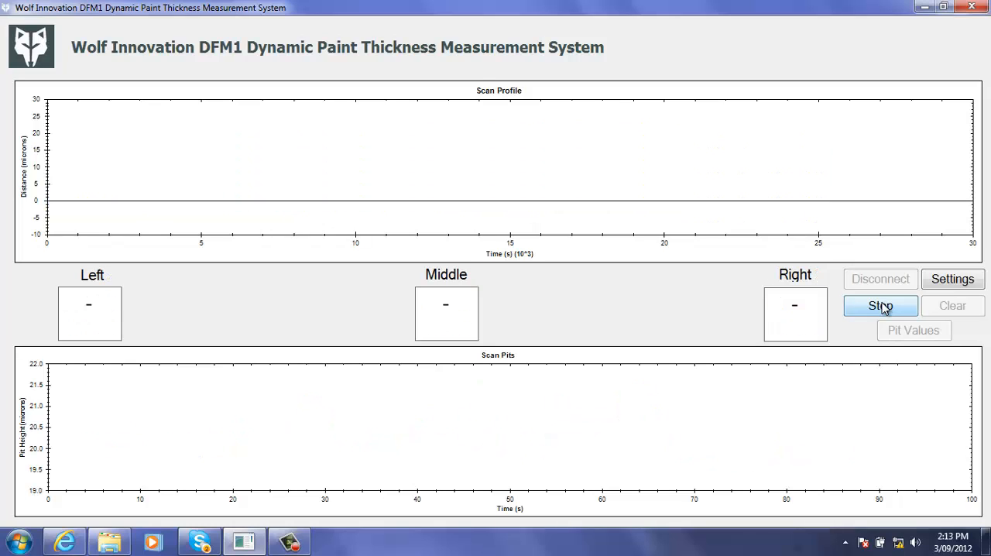
pyautogui.click(885, 309)
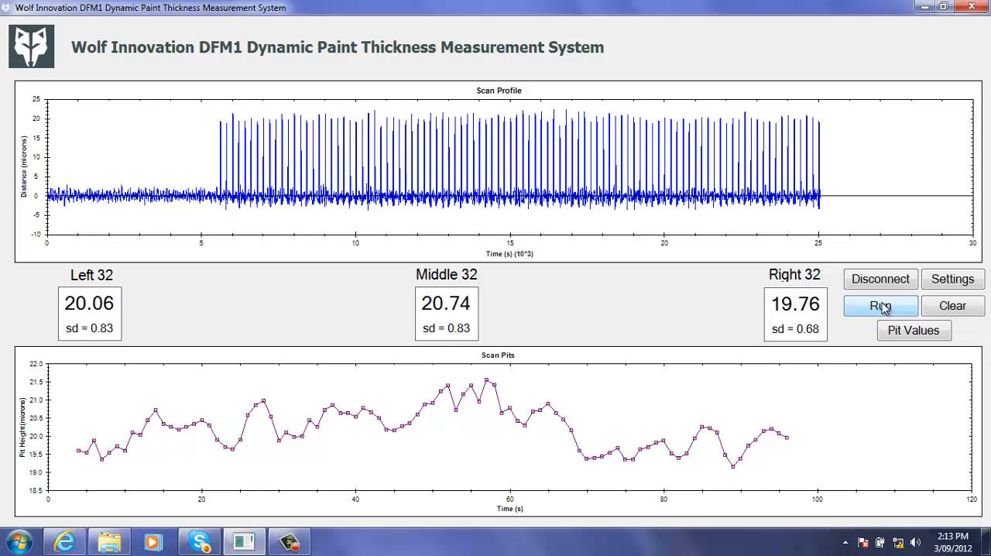
pyautogui.click(885, 308)
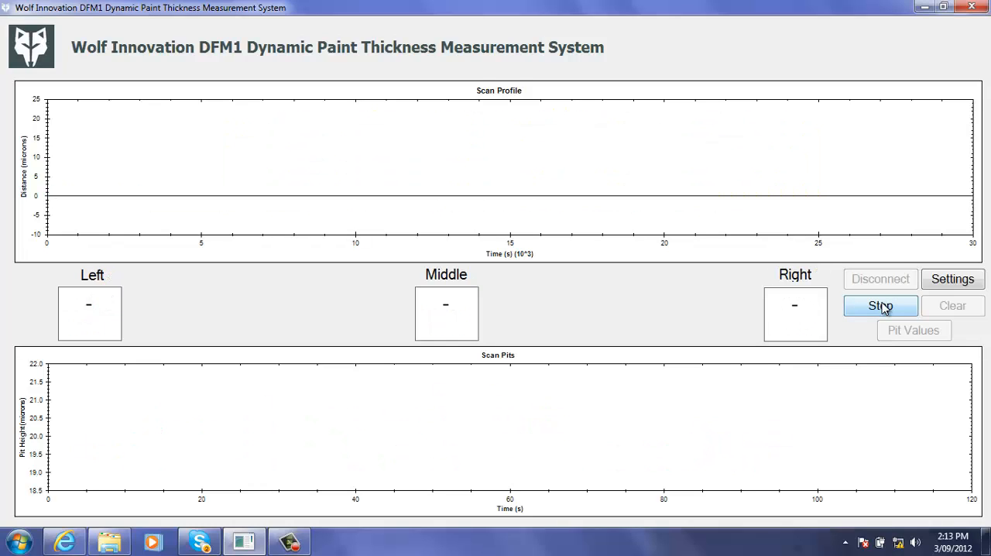
pyautogui.click(885, 308)
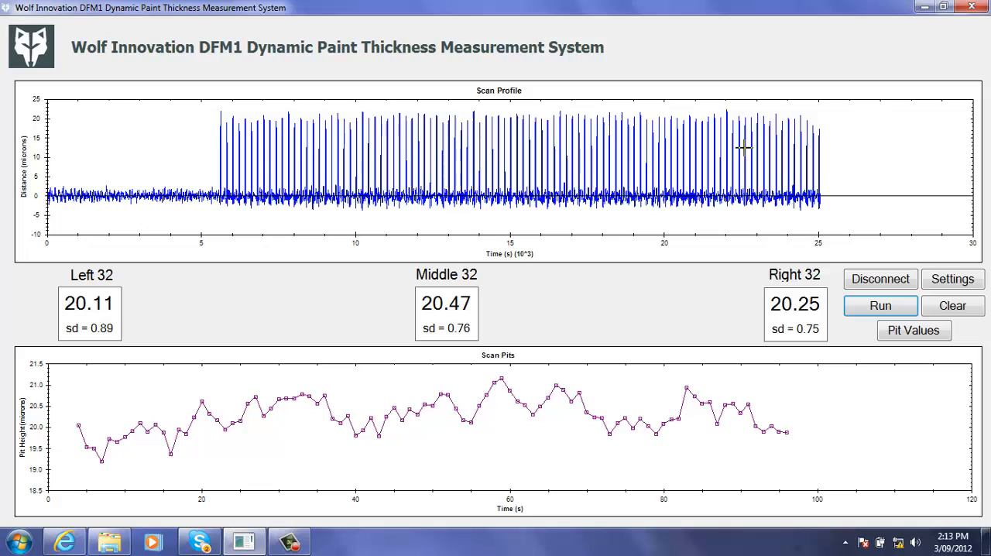
# Show the Scan Profile chart in its own window, widened and made taller.
pyautogui.doubleClick(640, 161)
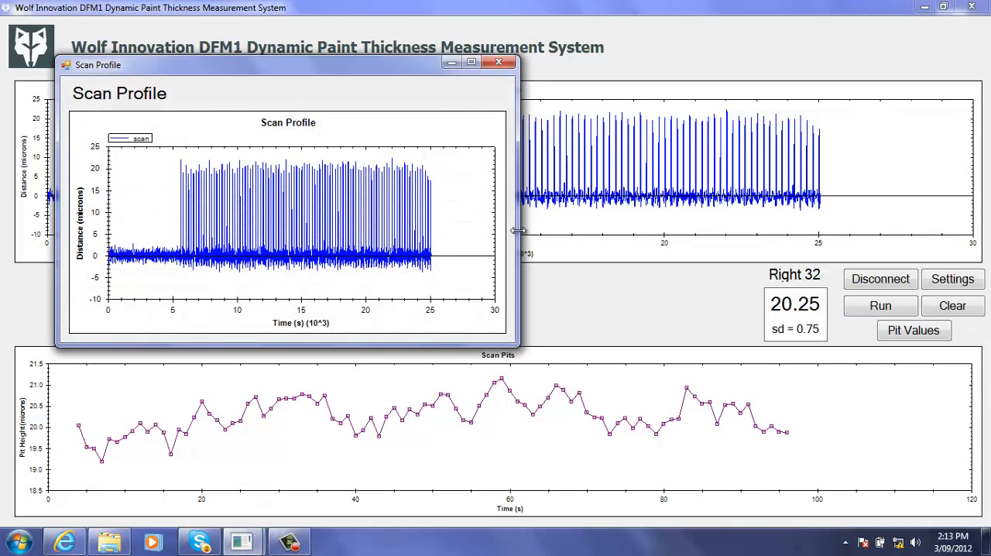
pyautogui.moveTo(518, 231); pyautogui.dragTo(951, 246)
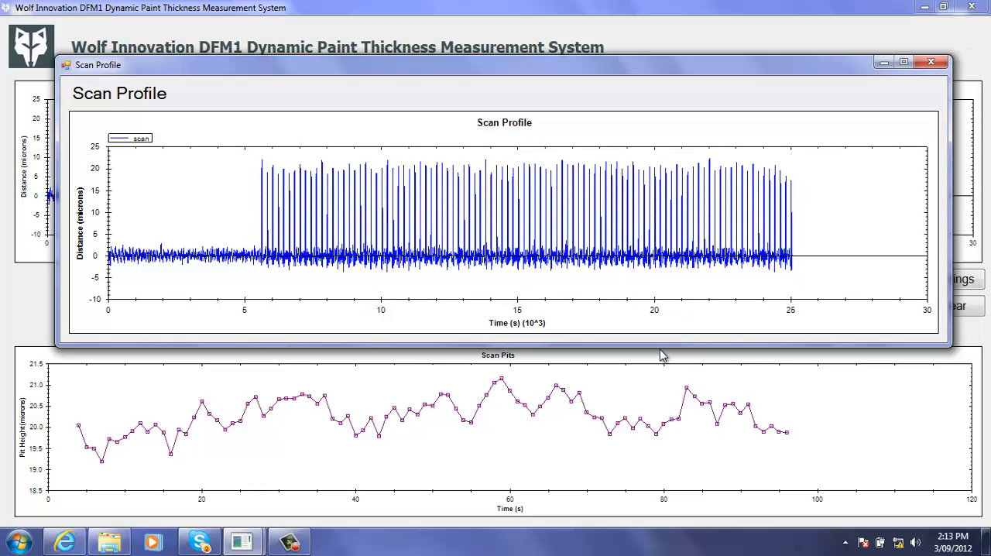
pyautogui.moveTo(659, 348); pyautogui.dragTo(634, 469)
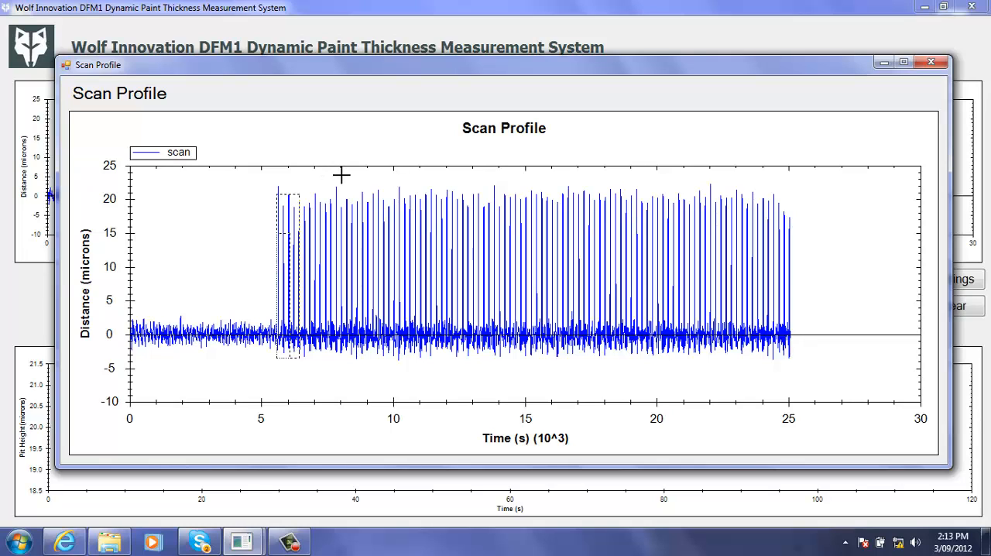
# Zoom the profile to about 5600–7950 s, then to the single peak near 6420 s.
pyautogui.moveTo(340, 175); pyautogui.dragTo(339, 180)
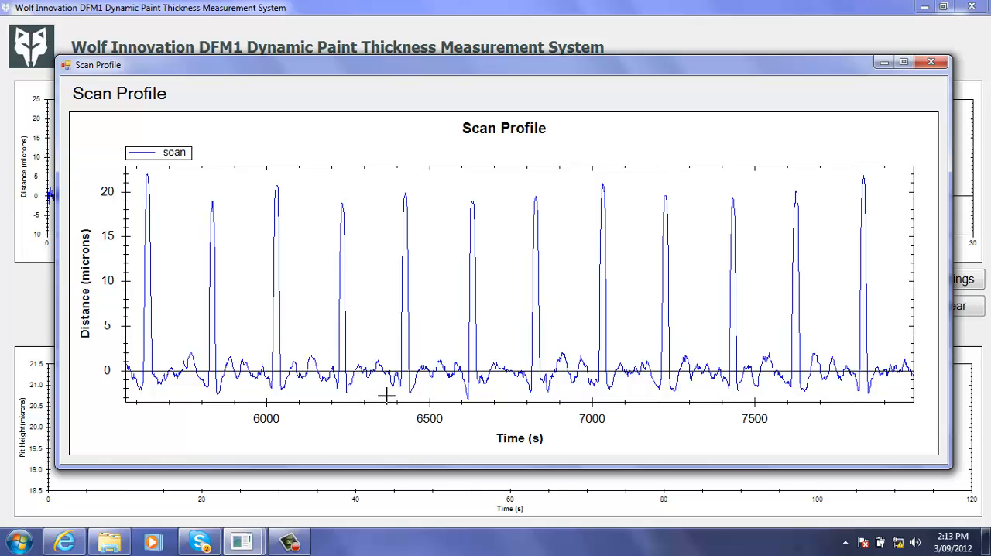
pyautogui.moveTo(384, 395); pyautogui.dragTo(418, 181)
pyautogui.moveTo(428, 183); pyautogui.dragTo(428, 184)
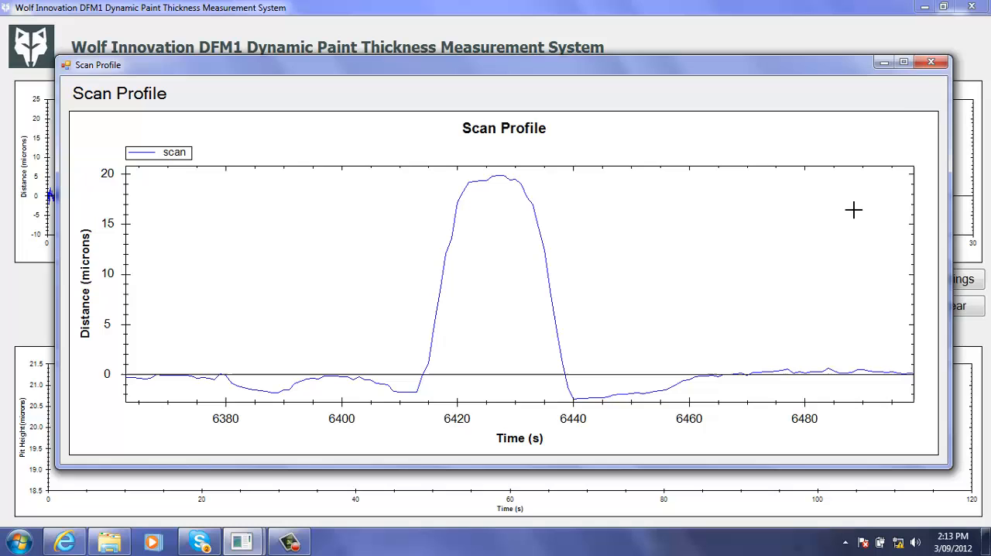
# Close the Scan Profile window and show the Scan Pits chart in its own window.
pyautogui.click(933, 64)
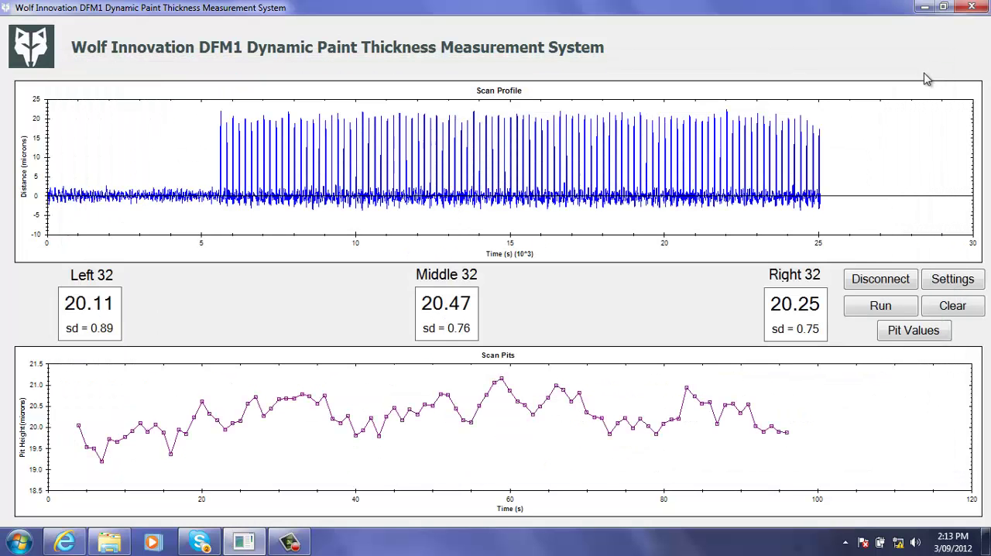
pyautogui.click(816, 396)
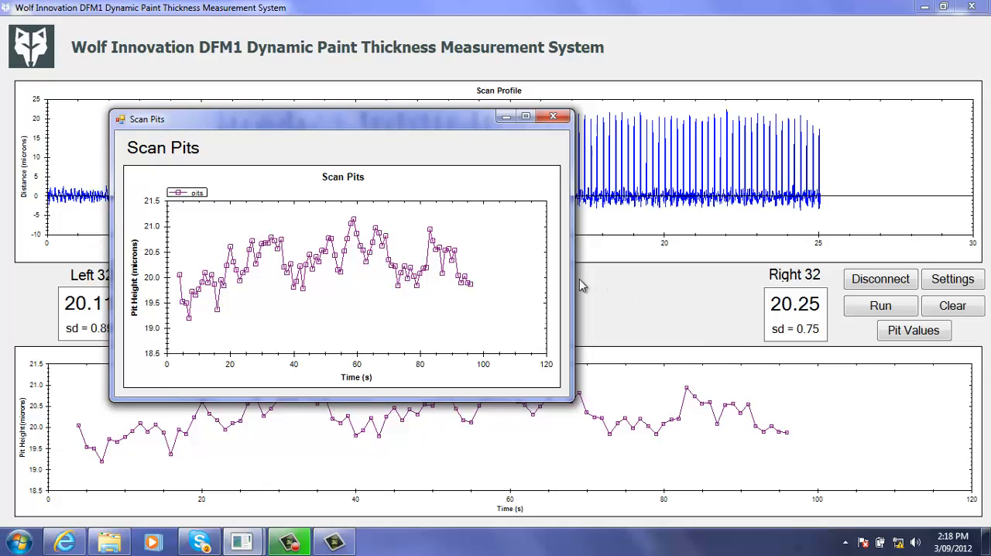
# Enlarge the Scan Pits window wider and taller to show the 19.2–21.2 micron history.
pyautogui.moveTo(572, 276); pyautogui.dragTo(960, 333)
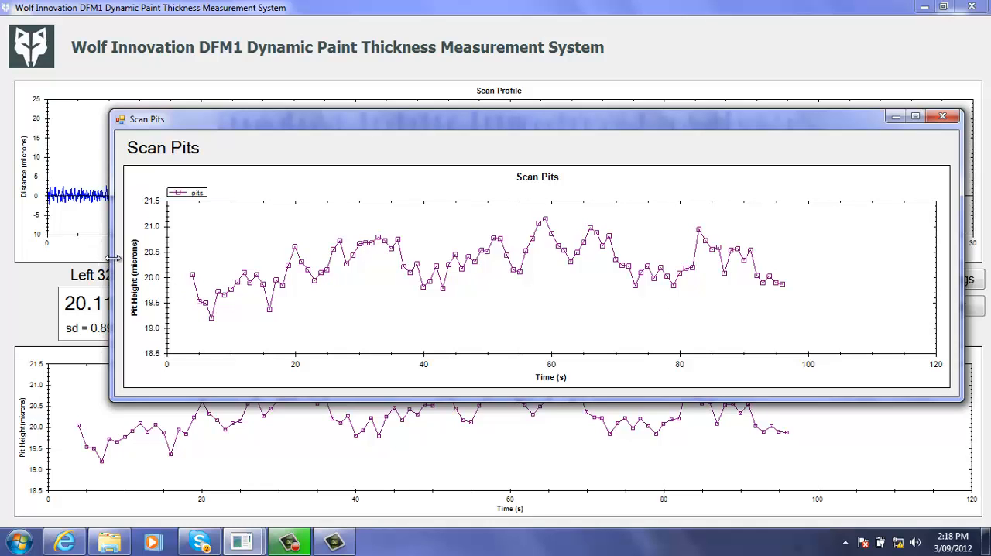
pyautogui.moveTo(113, 258); pyautogui.dragTo(20, 253)
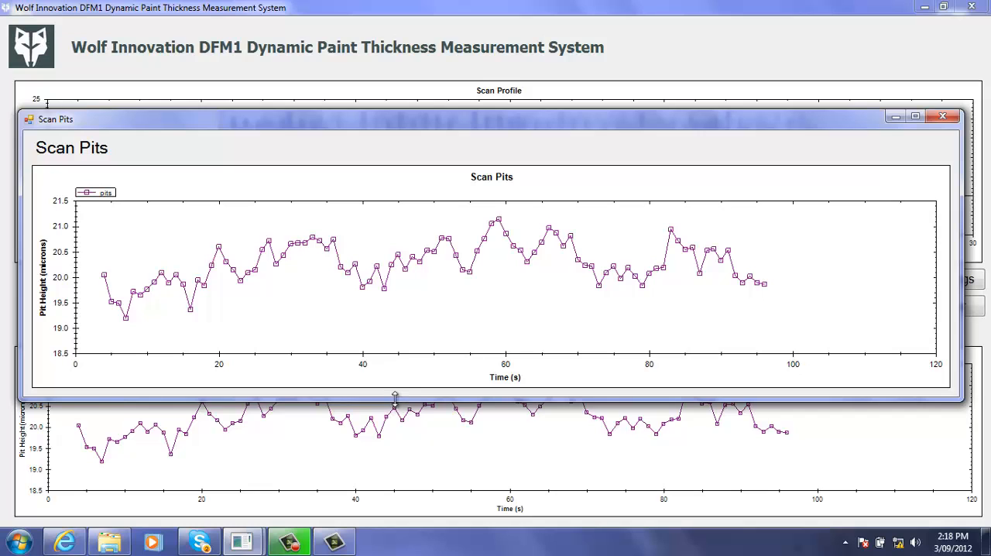
pyautogui.moveTo(395, 396); pyautogui.dragTo(390, 482)
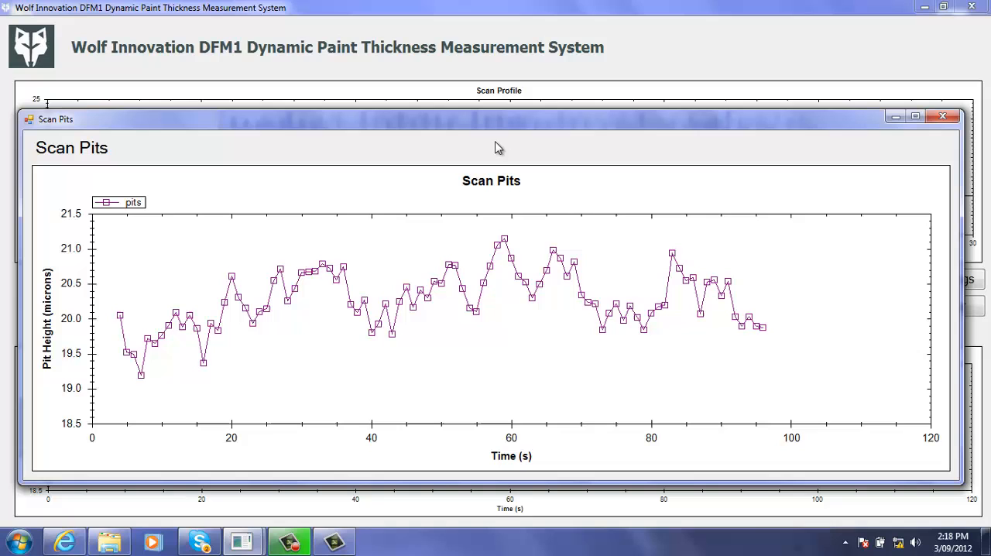
pyautogui.moveTo(496, 113); pyautogui.dragTo(492, 44)
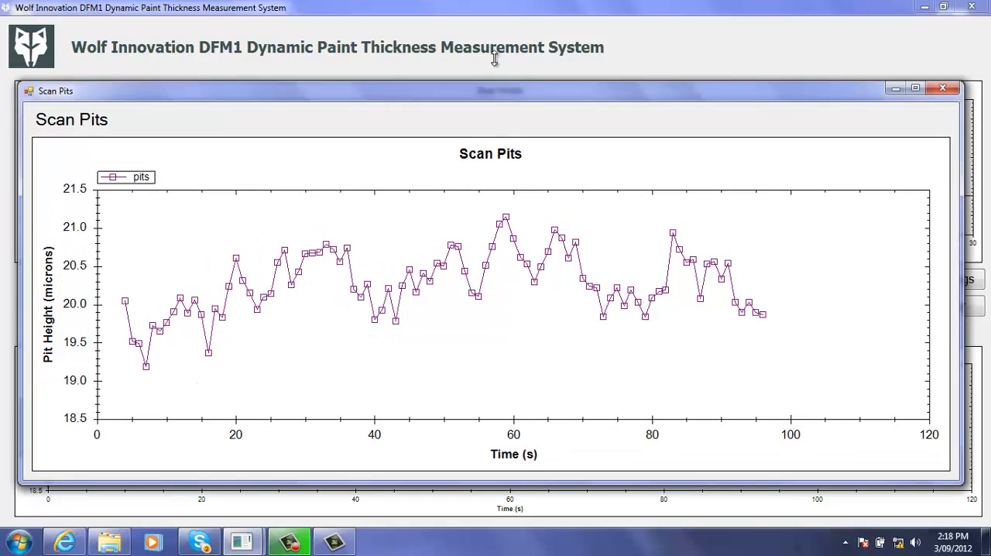